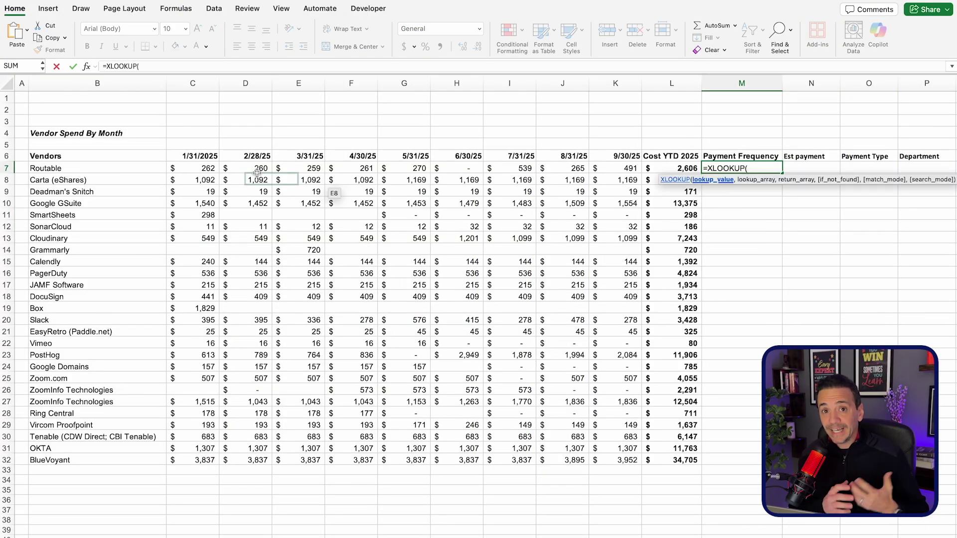
# Complete =XLOOKUP(B7,'Vendor list'!B:B,'Vendor list'!D:D) in M7 and fill it down to M32.
pyautogui.click(99, 169)
pyautogui.write(',')
pyautogui.hotkey('ctrl', 'pagedown')
pyautogui.click(120, 84)
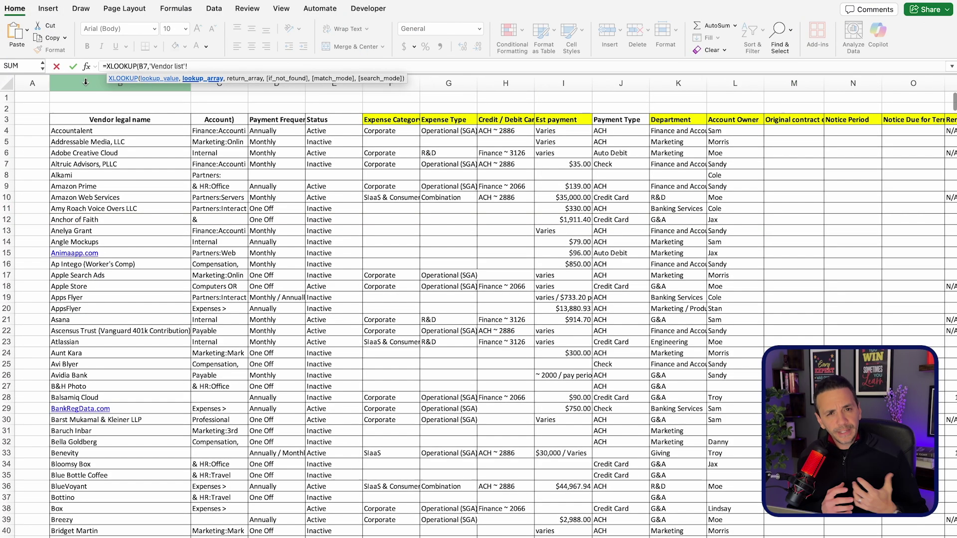
pyautogui.write(',')
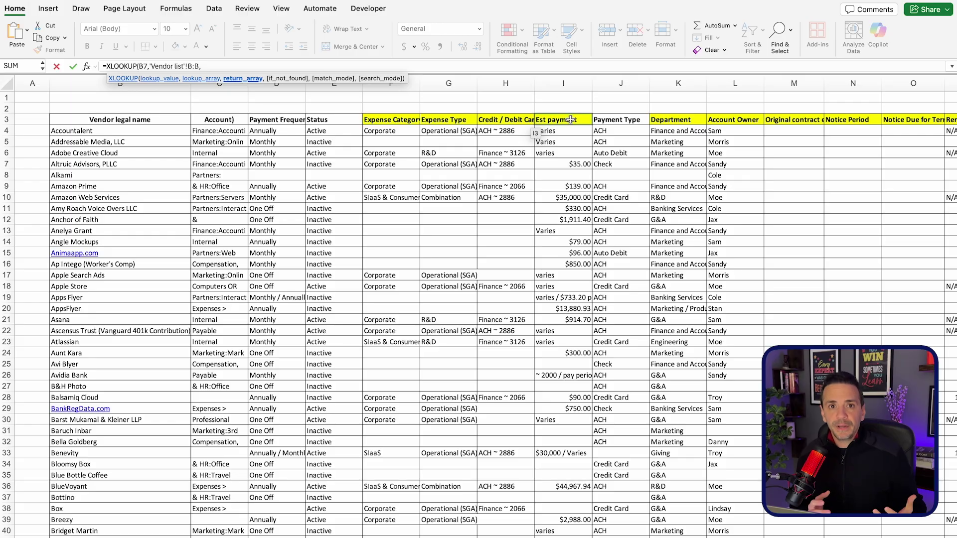
pyautogui.click(277, 84)
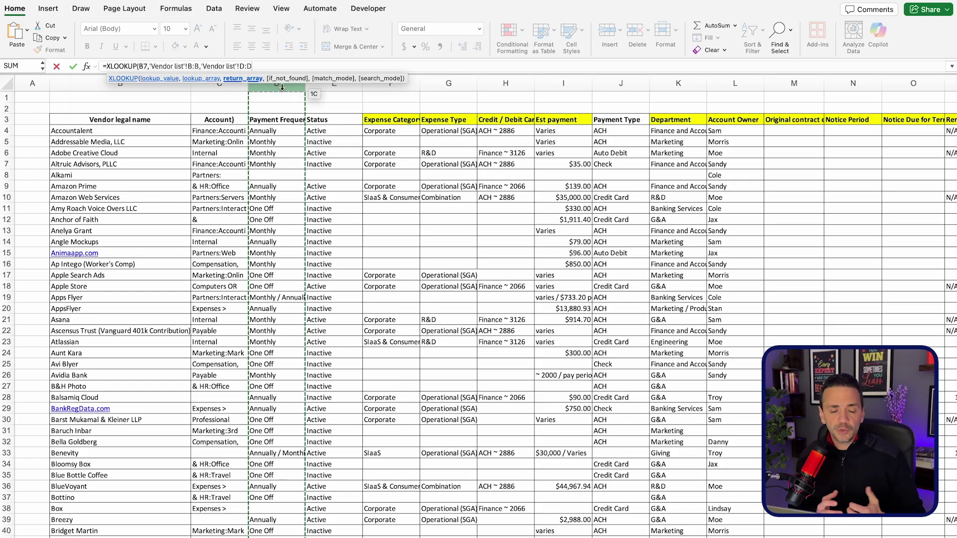
pyautogui.press('Return')
pyautogui.doubleClick(782, 173)
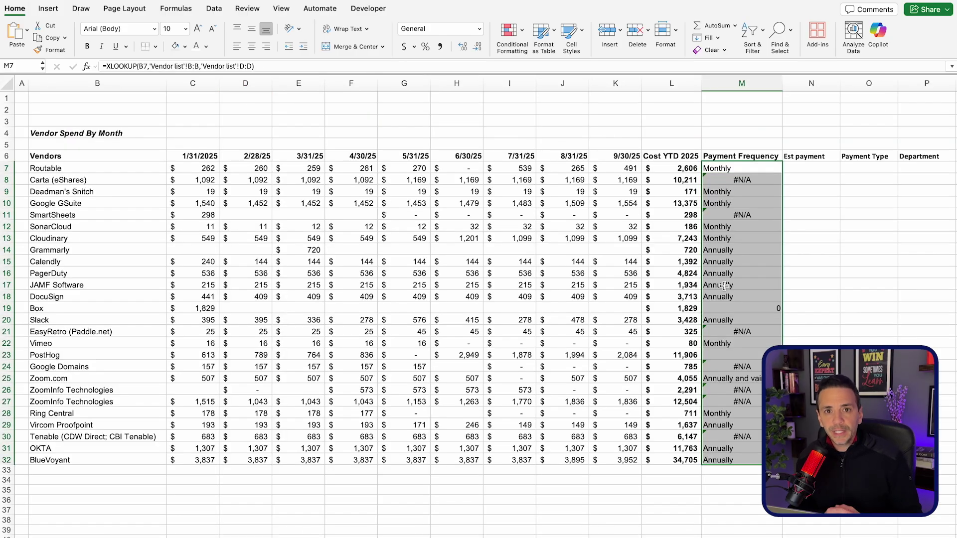
pyautogui.click(742, 227)
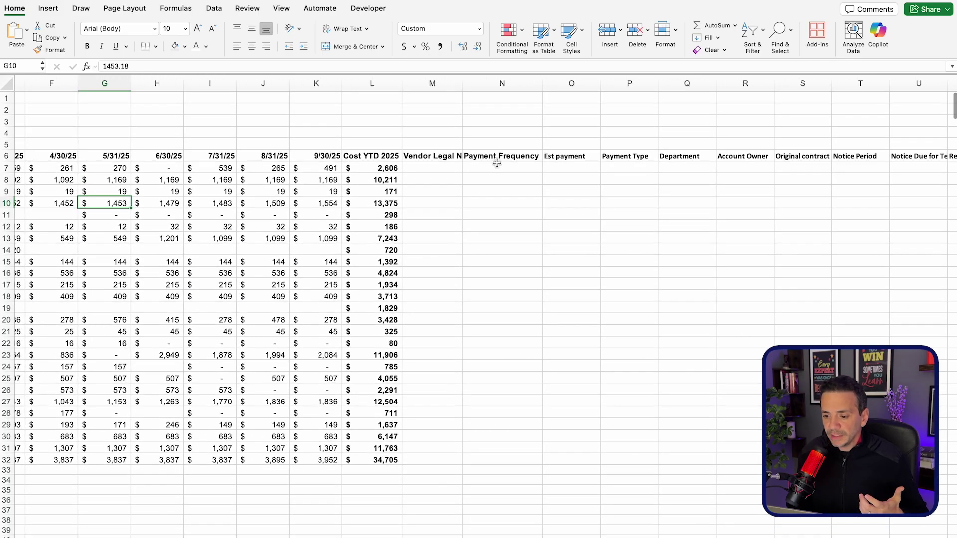
# Point out the Payment Frequency, Account Owner and Department headers on the spend sheet.
pyautogui.click(496, 157)
pyautogui.click(745, 157)
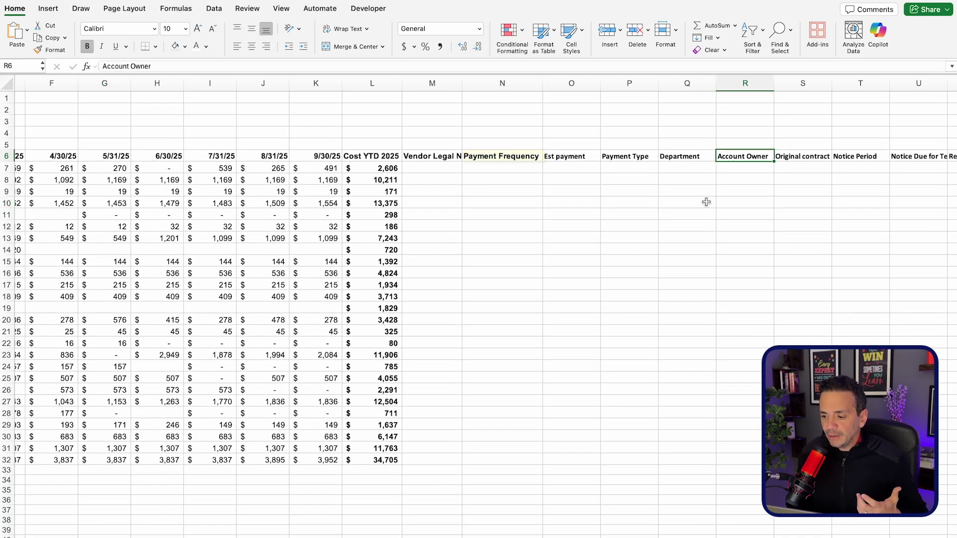
pyautogui.click(687, 157)
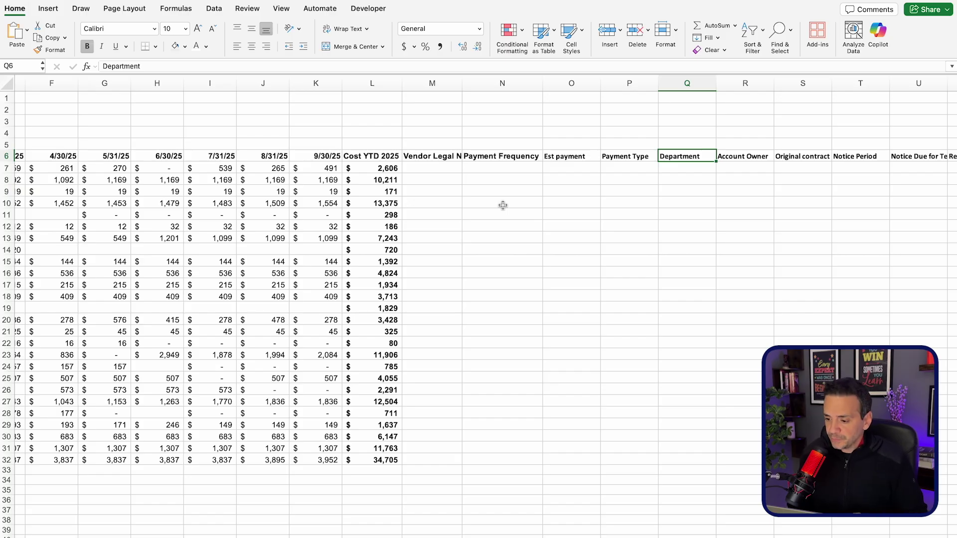
pyautogui.hscroll(-5, 300, 259)
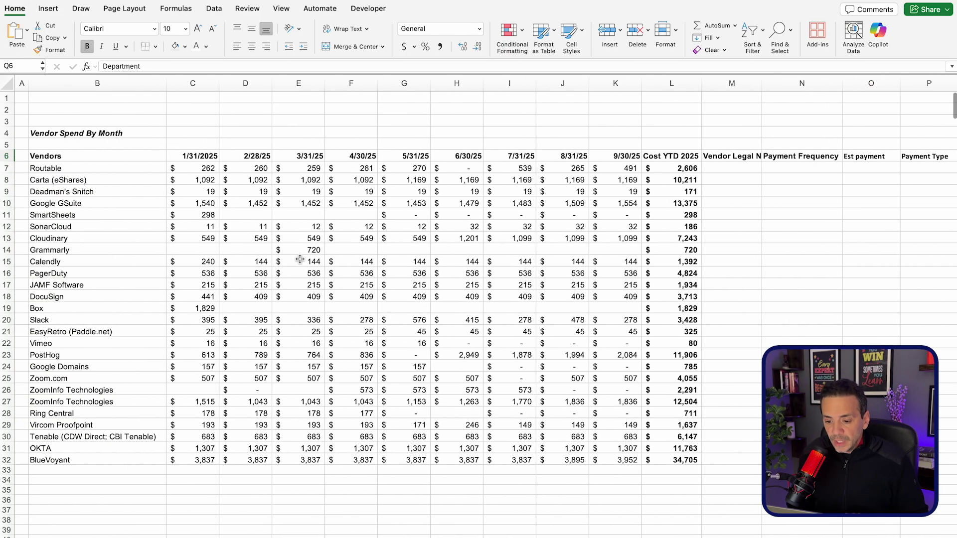
pyautogui.click(820, 154)
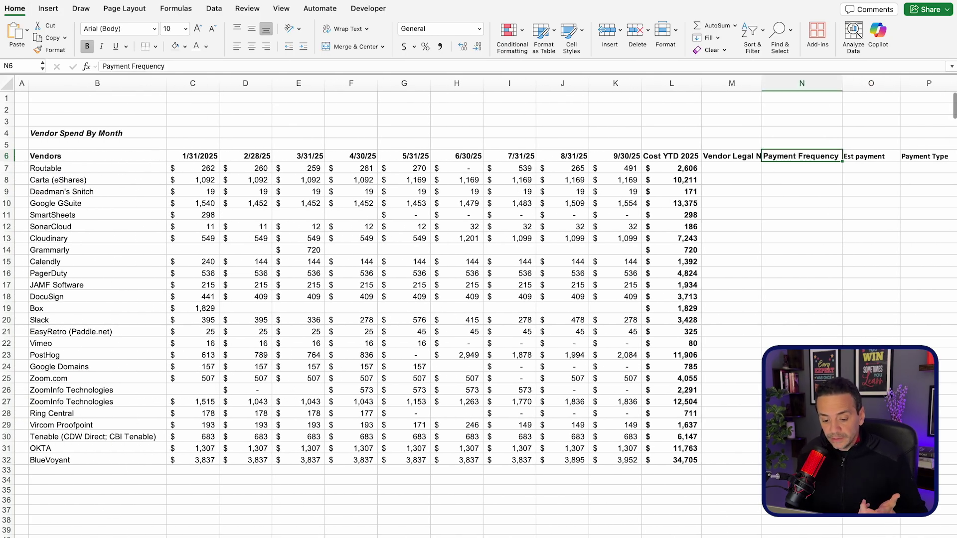
# Review the Vendor list sheet's columns, including its Payment Frequency values.
pyautogui.hotkey('ctrl', 'pagedown')
pyautogui.scroll(15, 207, 319)
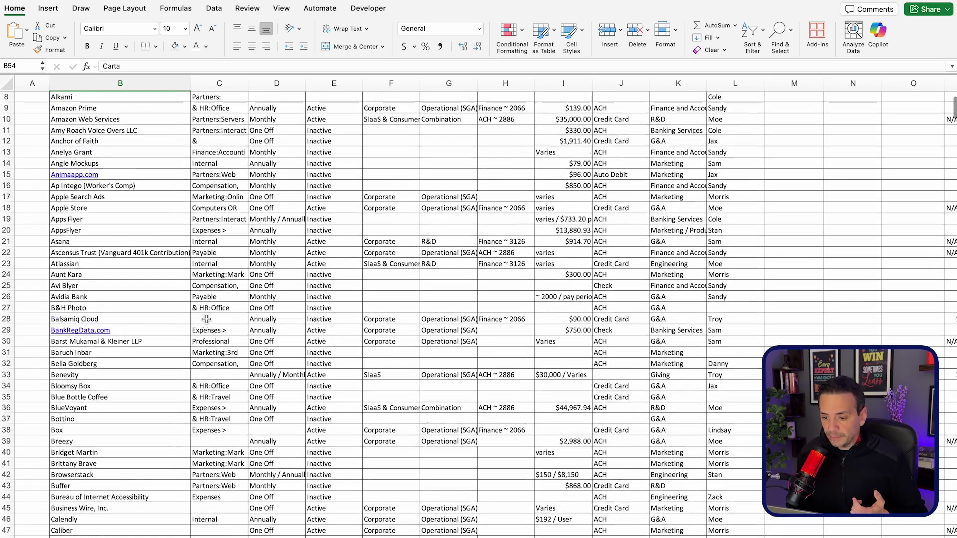
pyautogui.scroll(3, 206, 319)
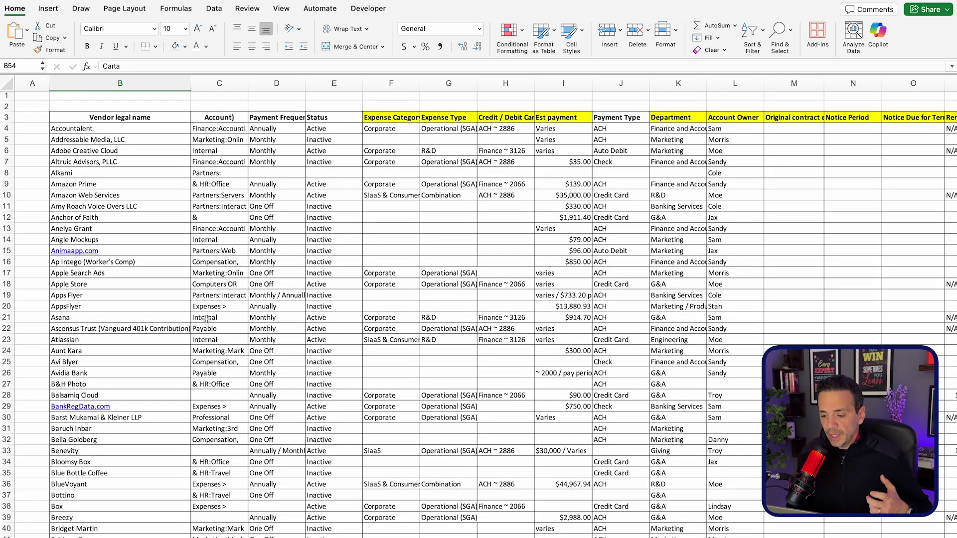
pyautogui.hscroll(2, 327, 237)
pyautogui.hscroll(-2, 299, 349)
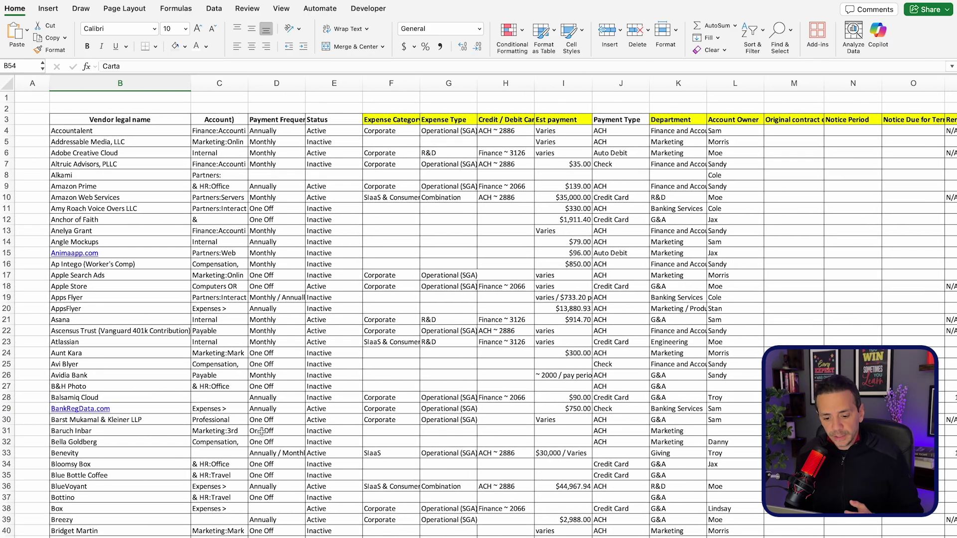
# Enter an XLOOKUP in M7 matching B7 against Vendor list column B, returning column D.
pyautogui.hotkey('ctrl', 'pagedown')
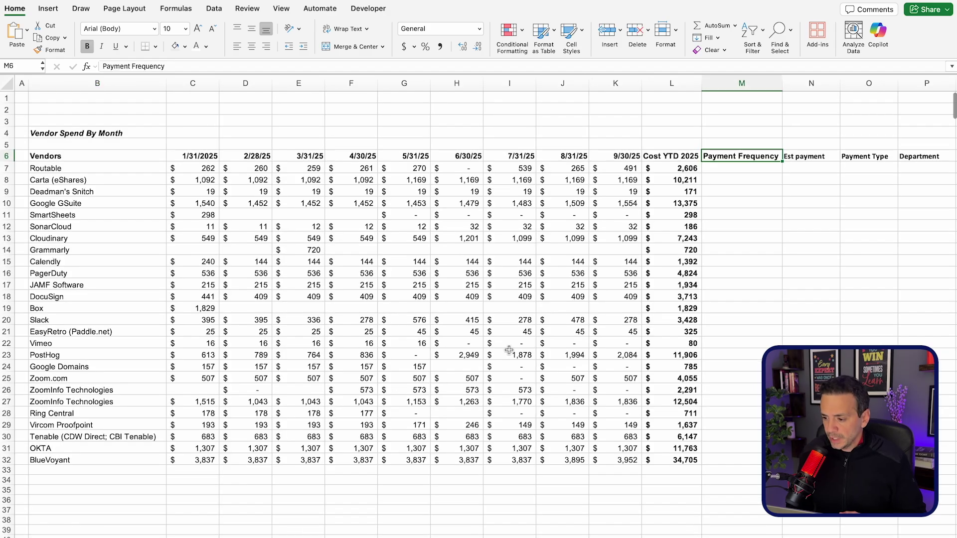
pyautogui.click(798, 214)
pyautogui.click(740, 169)
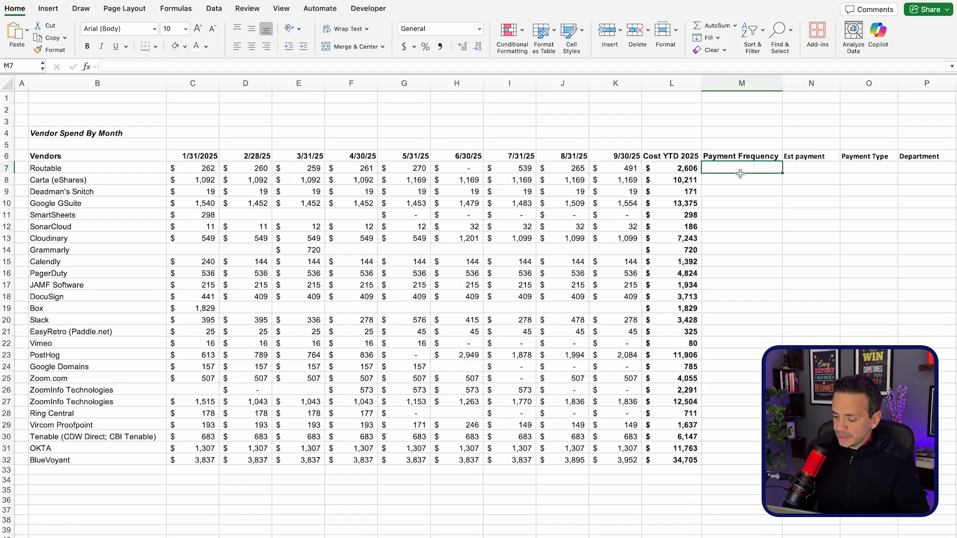
pyautogui.write('=x')
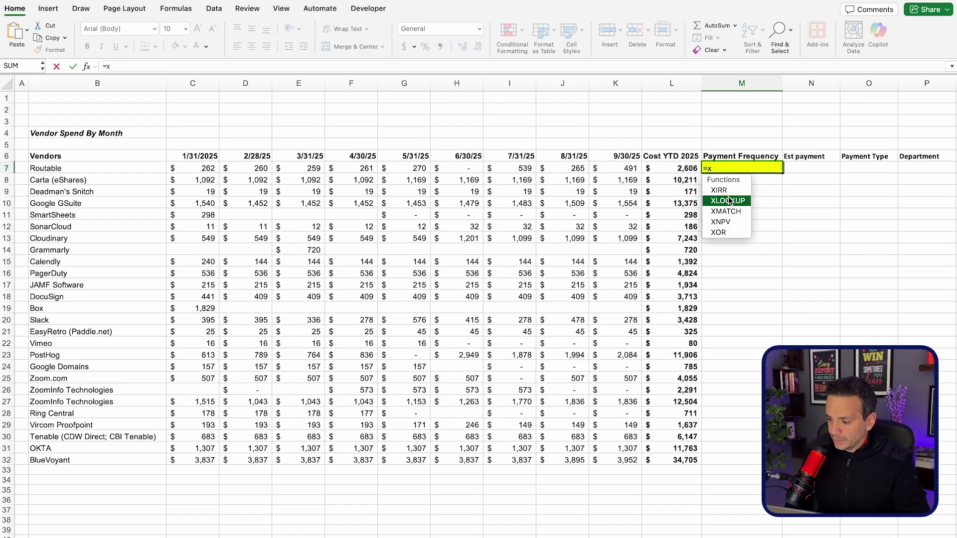
pyautogui.doubleClick(728, 202)
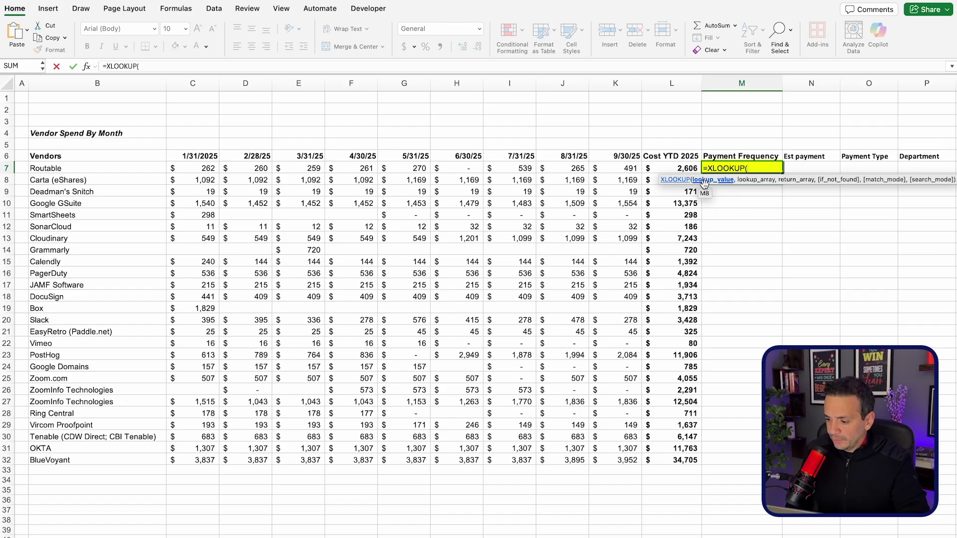
pyautogui.click(96, 168)
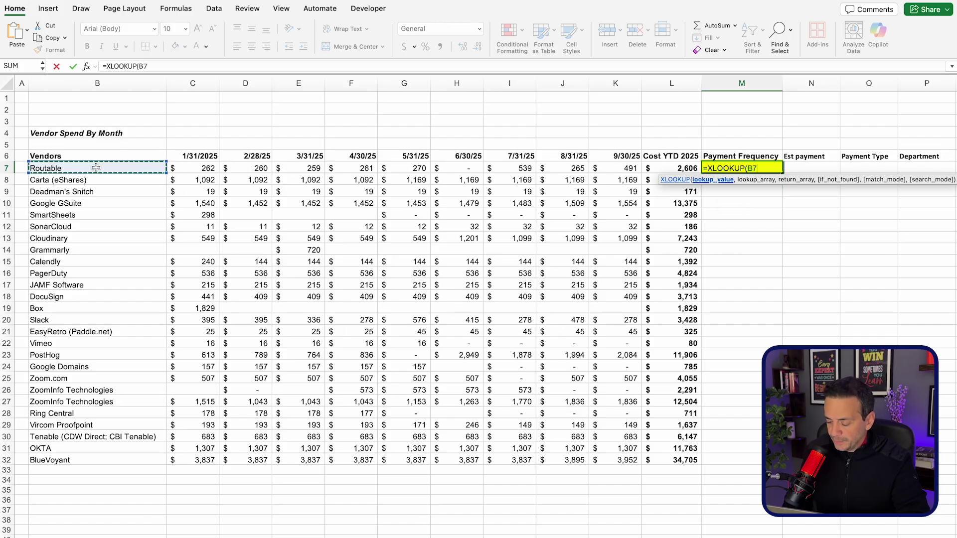
pyautogui.write(',')
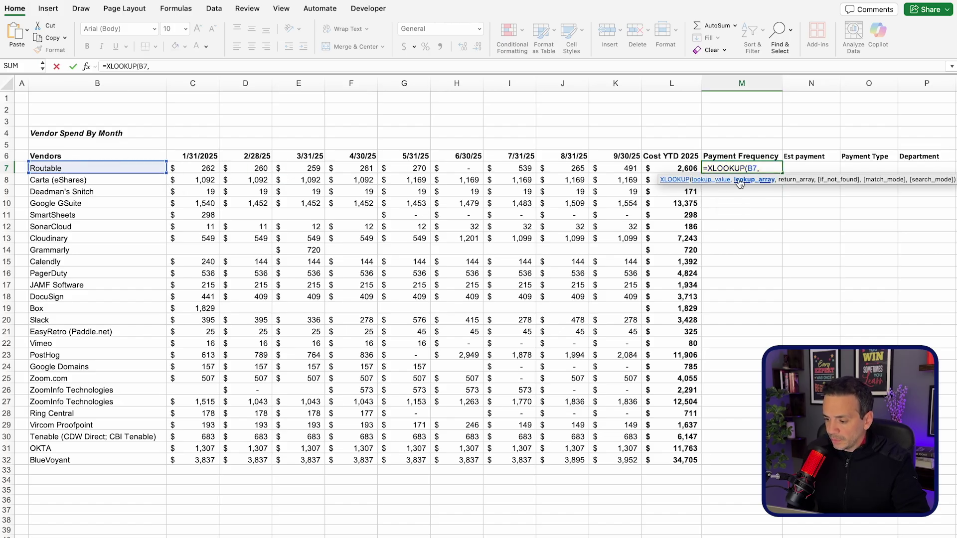
pyautogui.hotkey('ctrl', 'pagedown')
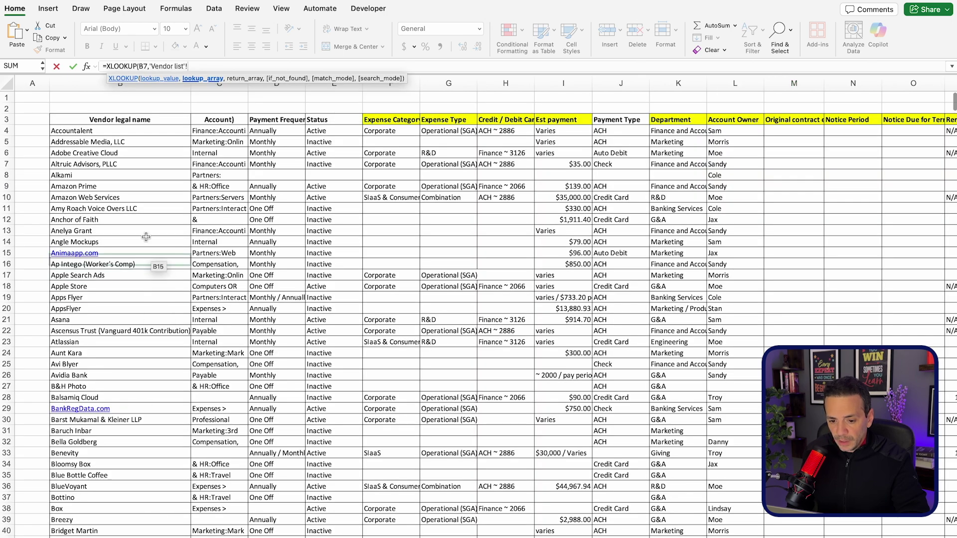
pyautogui.click(85, 82)
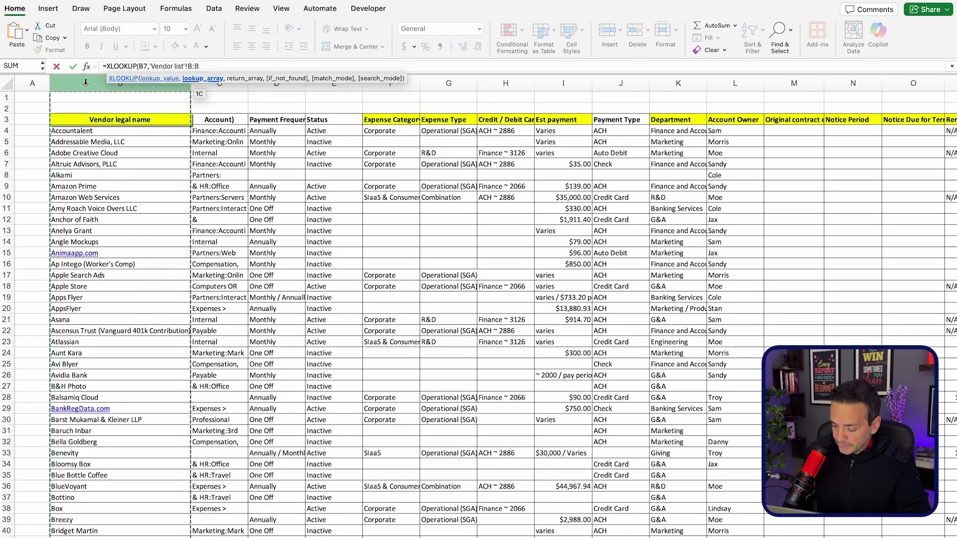
pyautogui.write(',')
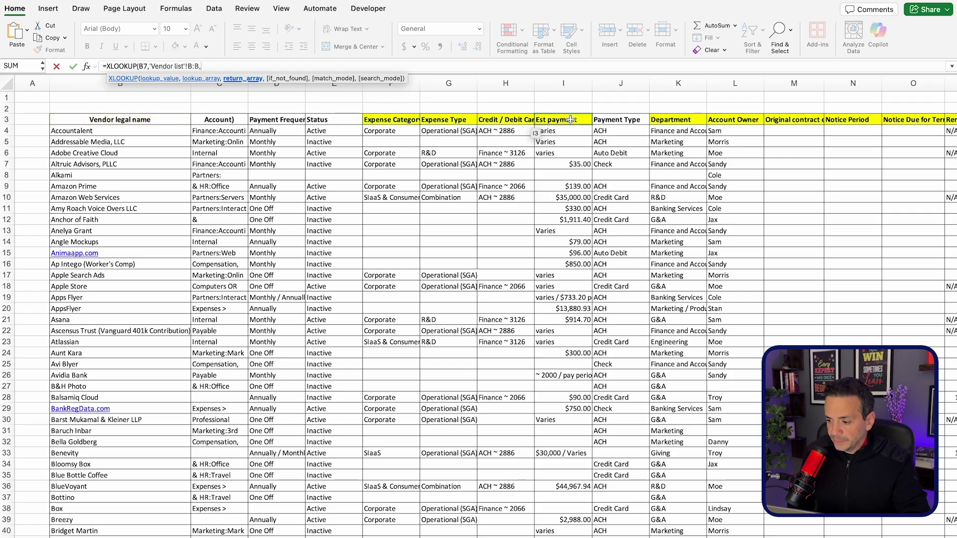
pyautogui.click(283, 87)
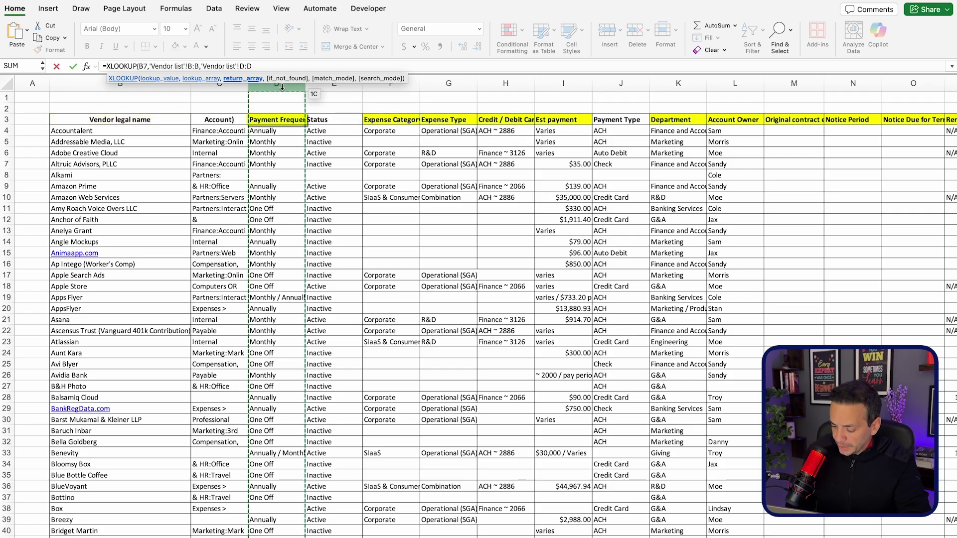
pyautogui.write(')')
pyautogui.press('Return')
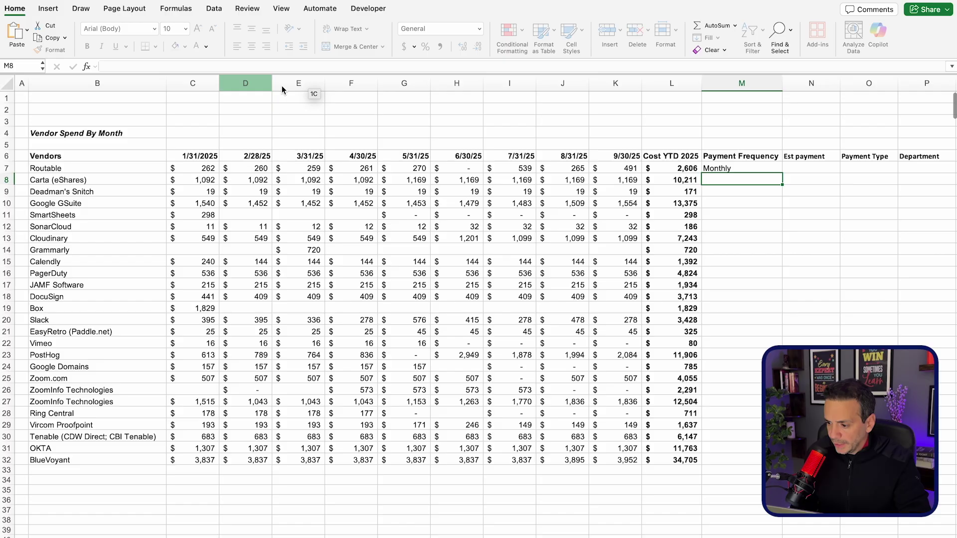
# Copy the lookup down to M32 and inspect the #N/A results, such as Carta (eShares).
pyautogui.click(758, 168)
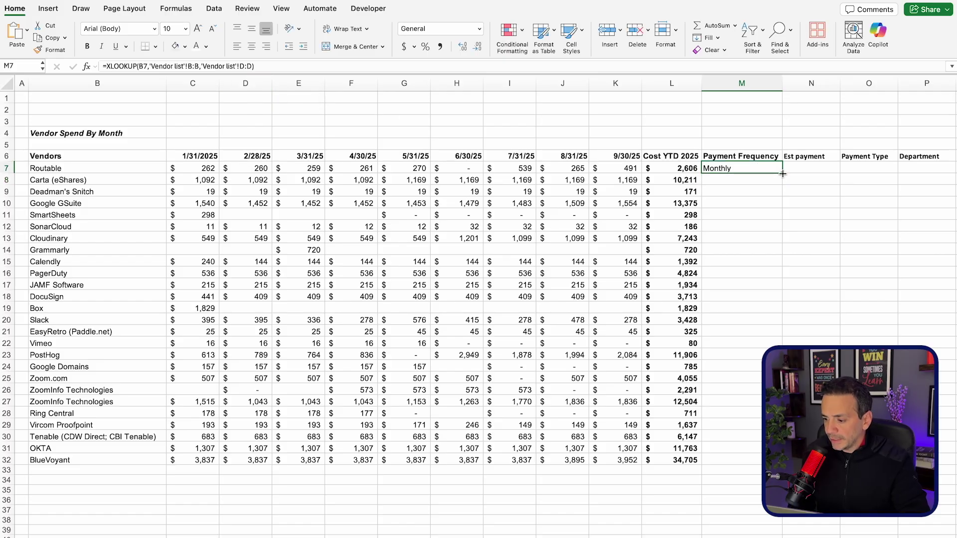
pyautogui.moveTo(782, 173); pyautogui.dragTo(777, 461)
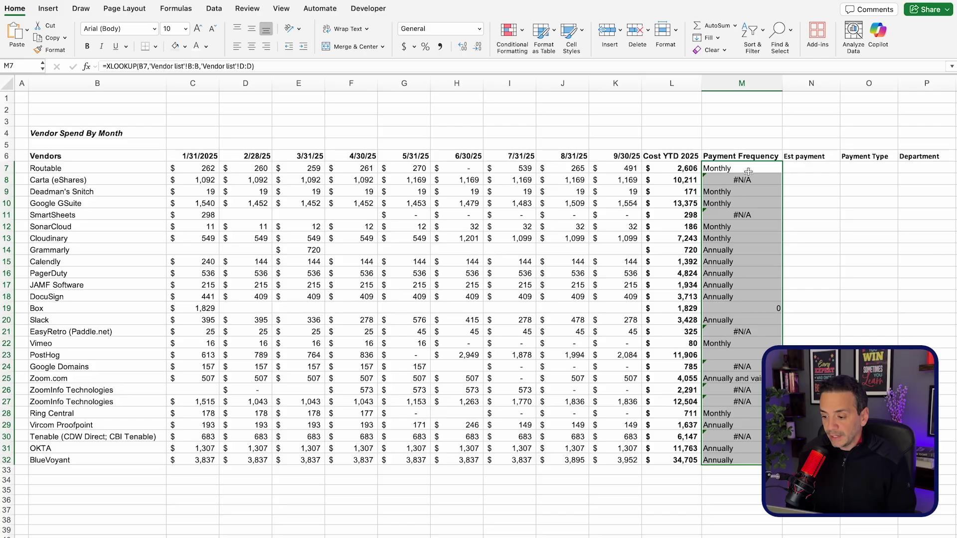
pyautogui.click(762, 183)
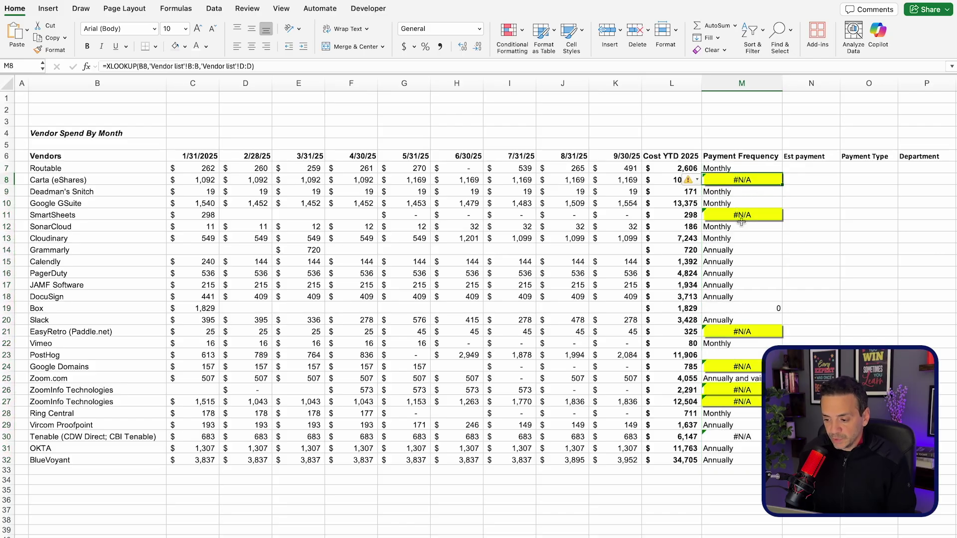
pyautogui.click(770, 227)
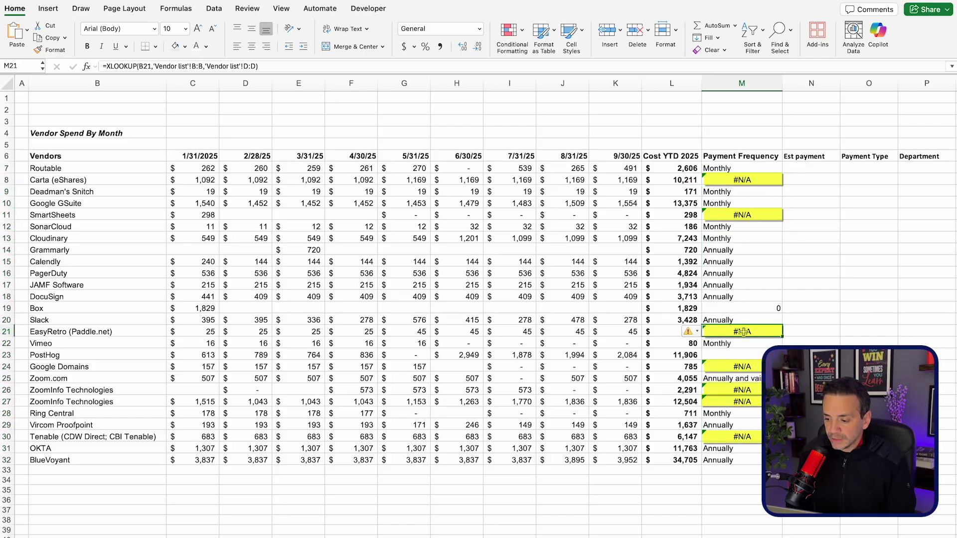
pyautogui.click(746, 183)
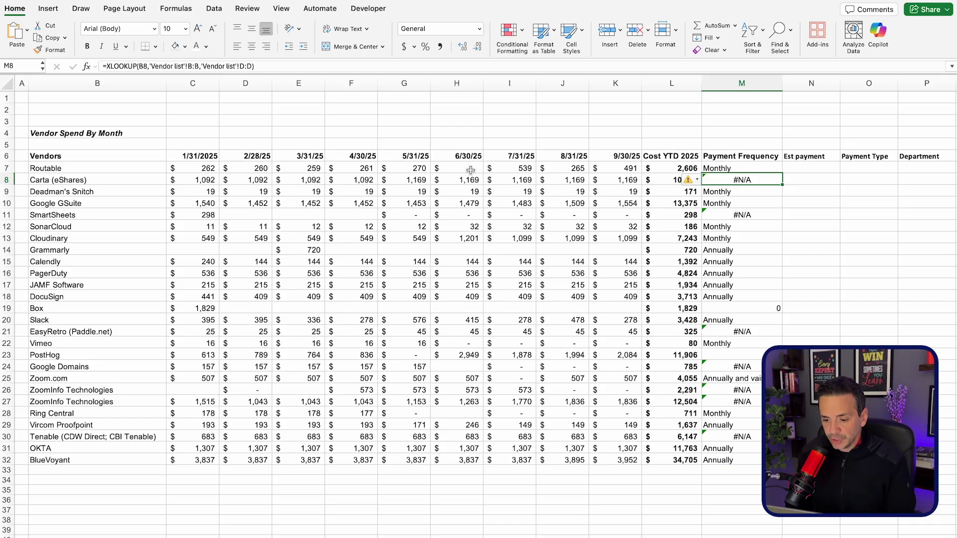
pyautogui.click(78, 183)
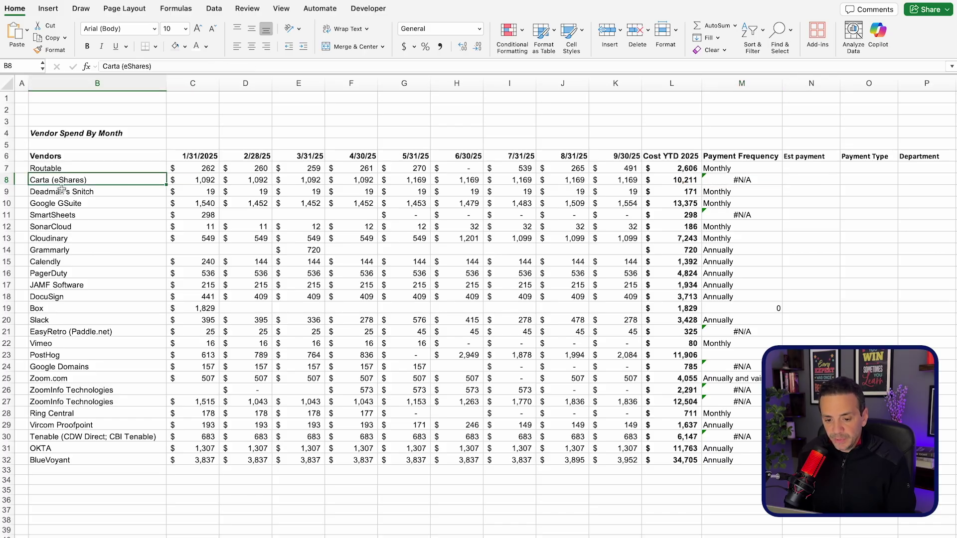
# Find Carta's row in the Vendor list, then return to the Vendor Spend By Month sheet.
pyautogui.hotkey('ctrl', 'pagedown')
pyautogui.scroll(-15, 146, 397)
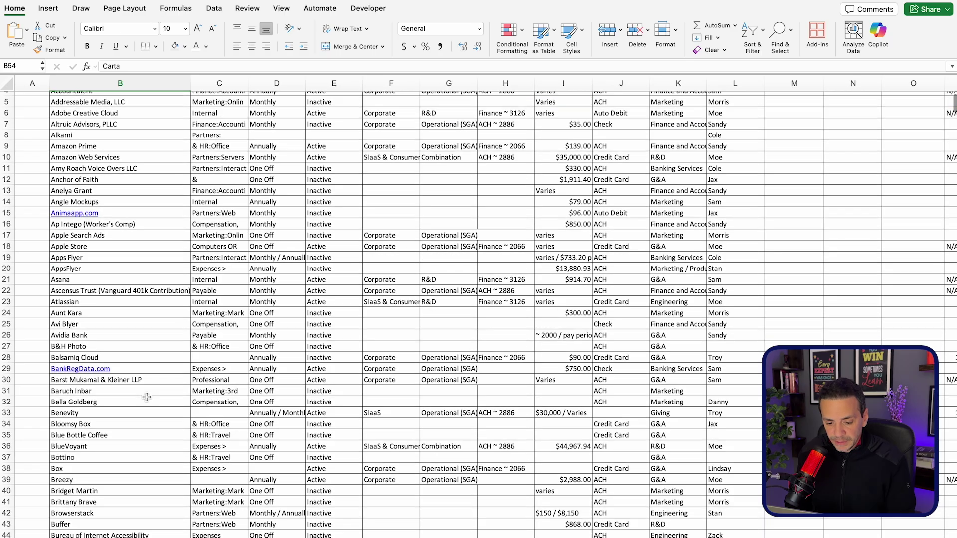
pyautogui.scroll(-3, 146, 398)
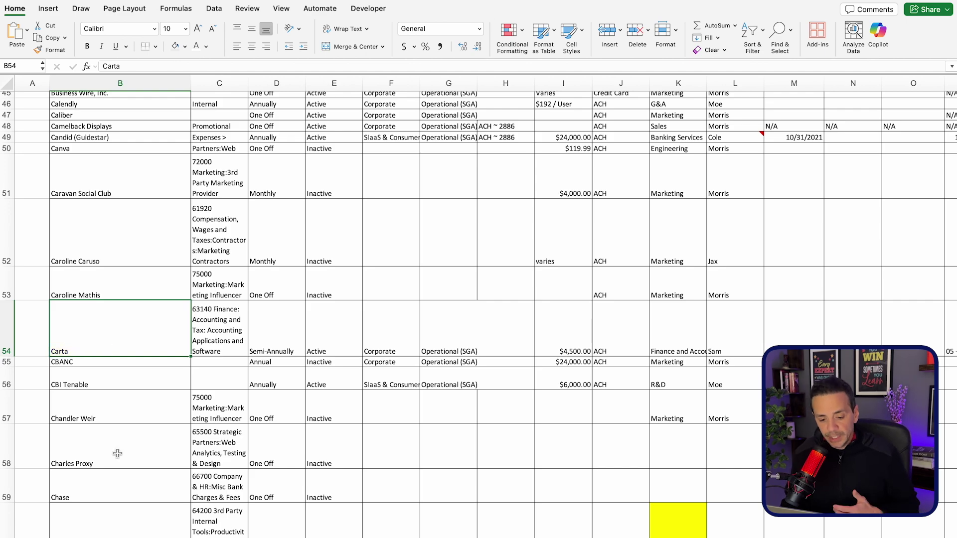
pyautogui.hotkey('ctrl', 'pageup')
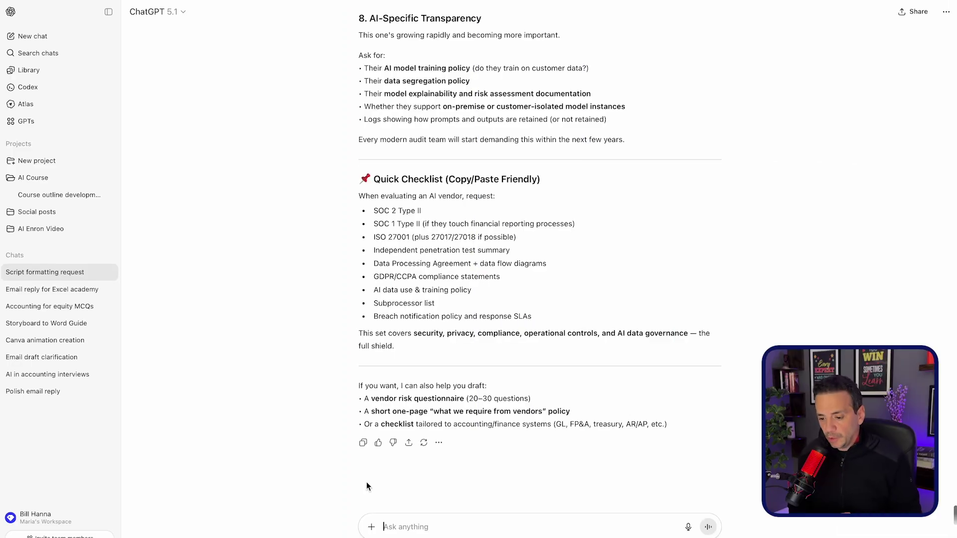
# Turn on Agent mode from the composer's + menu.
pyautogui.click(371, 526)
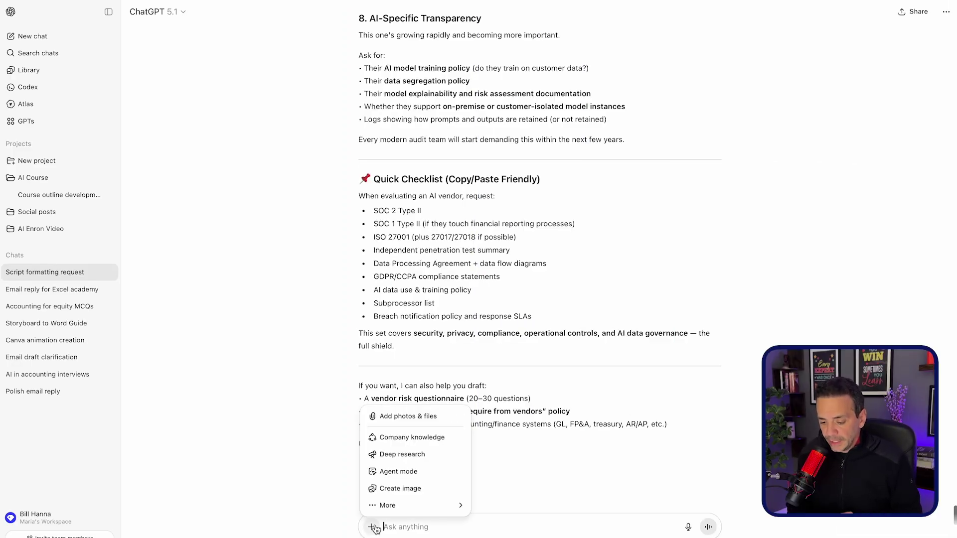
pyautogui.click(388, 472)
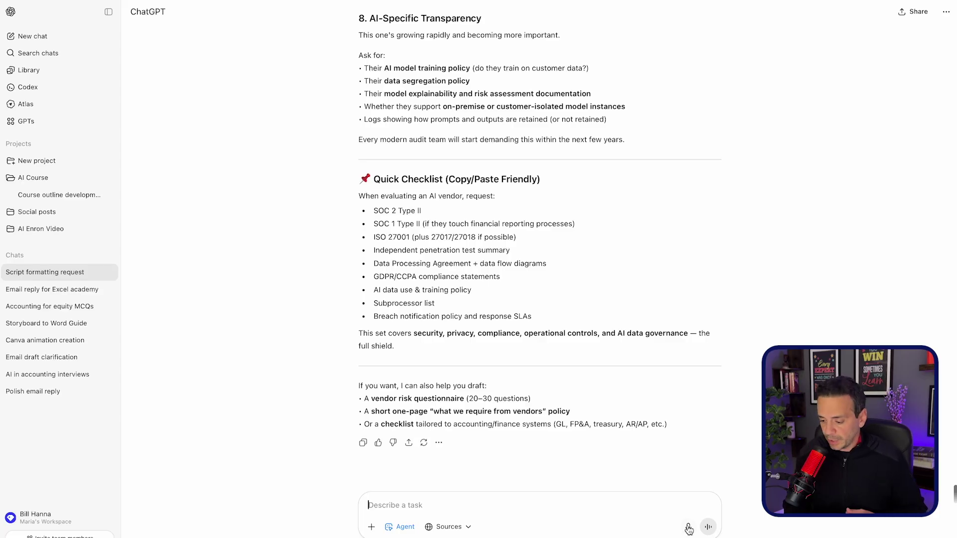
# Start voice dictation of the task request for the agent.
pyautogui.click(688, 527)
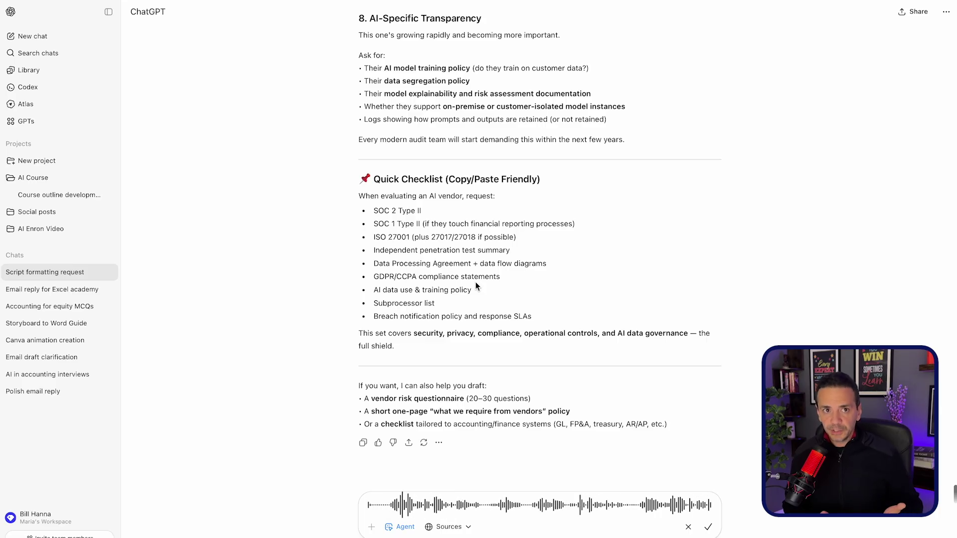
# Switch to the Excel workbook and scroll across the empty columns M–W and back.
pyautogui.hotkey('ctrl', 'Left')
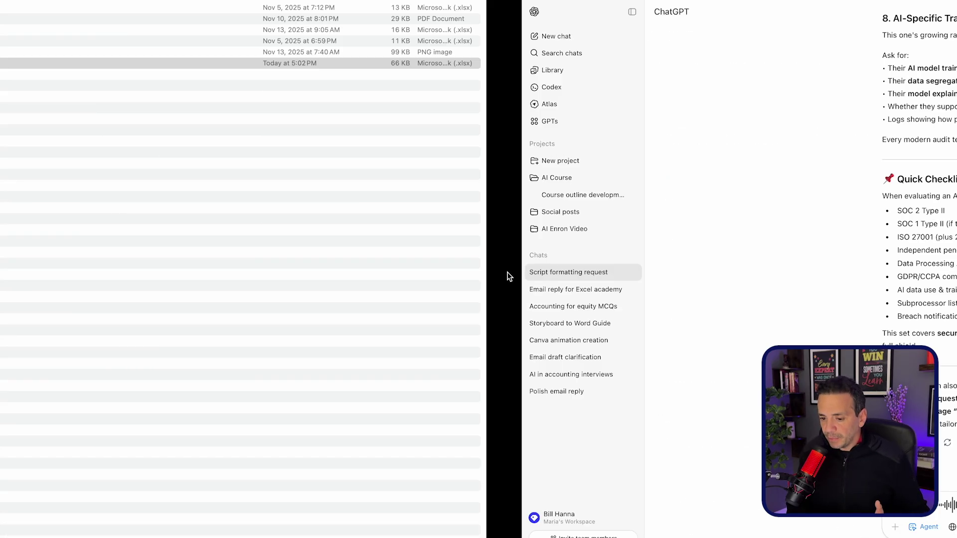
pyautogui.hotkey('ctrl', 'Left')
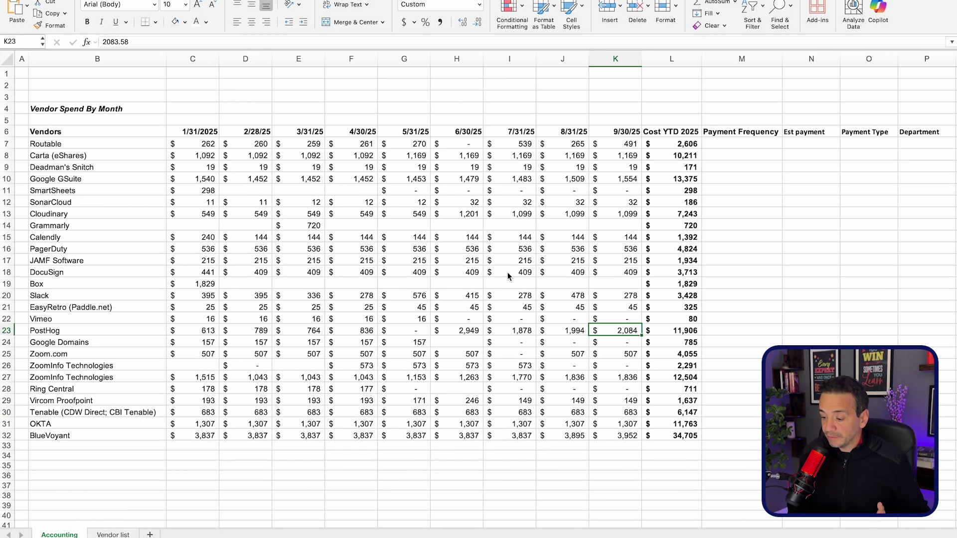
pyautogui.hscroll(5, 507, 273)
pyautogui.hscroll(4, 507, 272)
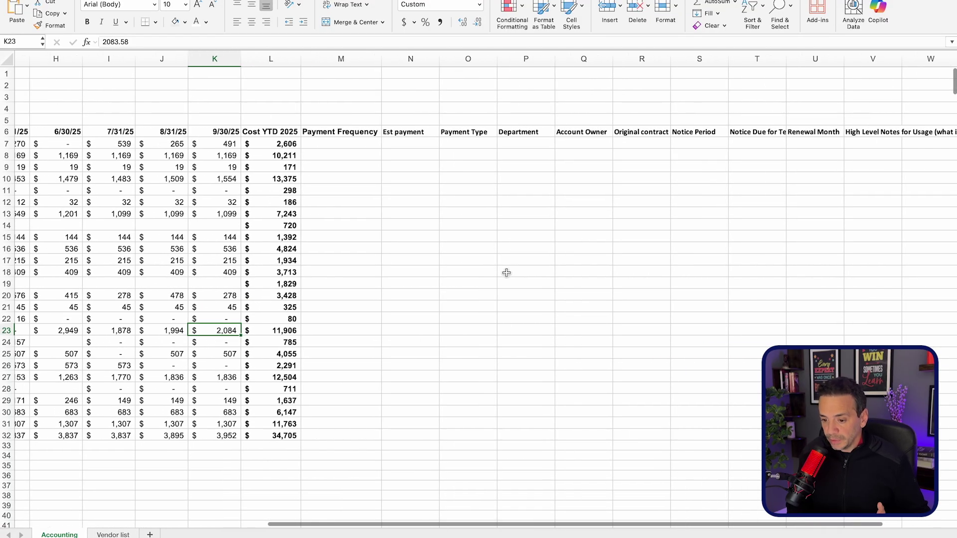
pyautogui.hscroll(4, 263, 124)
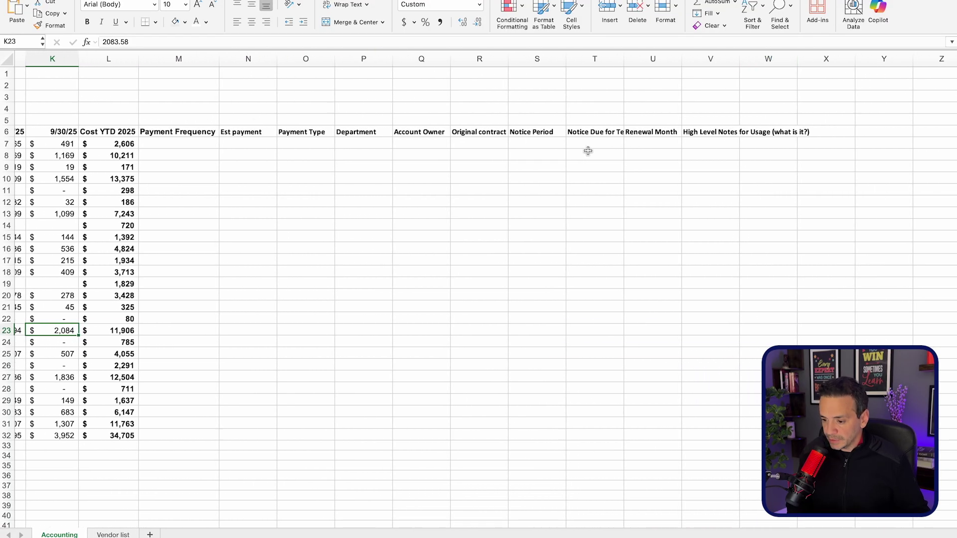
pyautogui.hscroll(-10, 588, 149)
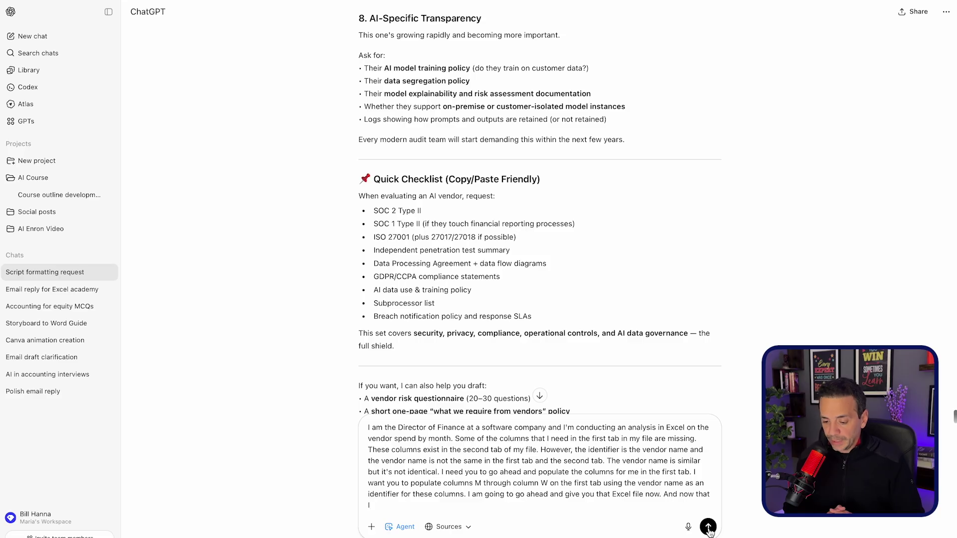
# Attach Vendor Spend 2025_updated V2.xlsx from Documents > AI Accounting course and send the request.
pyautogui.click(372, 528)
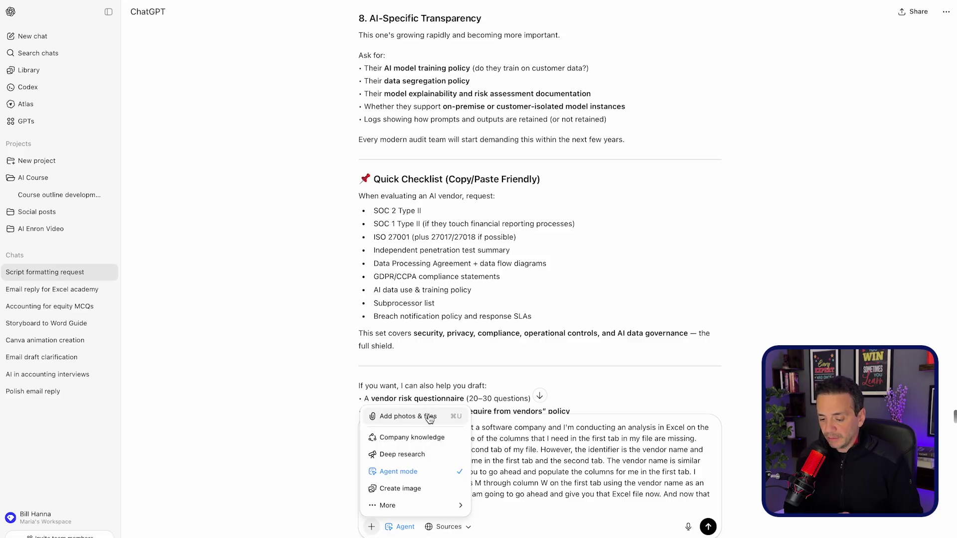
pyautogui.click(407, 420)
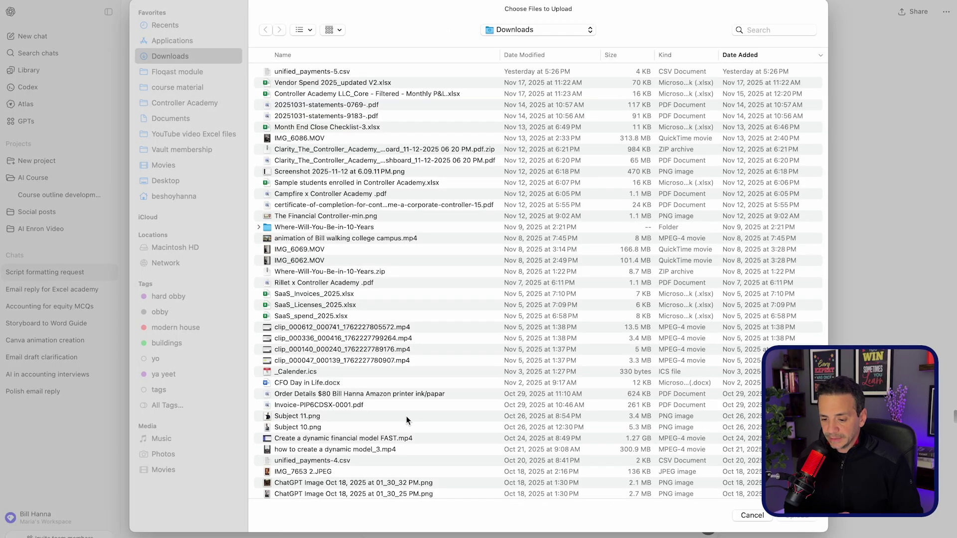
pyautogui.click(170, 119)
pyautogui.doubleClick(300, 72)
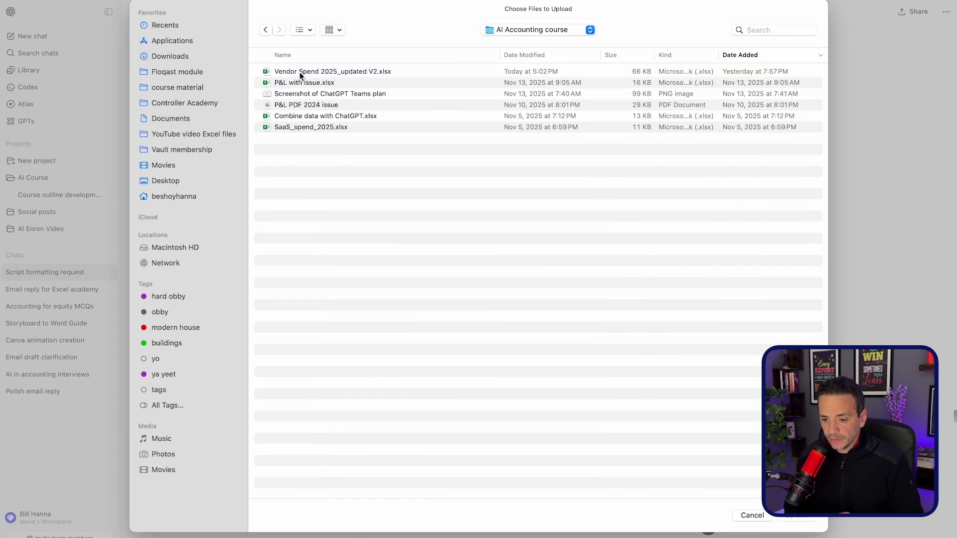
pyautogui.click(330, 75)
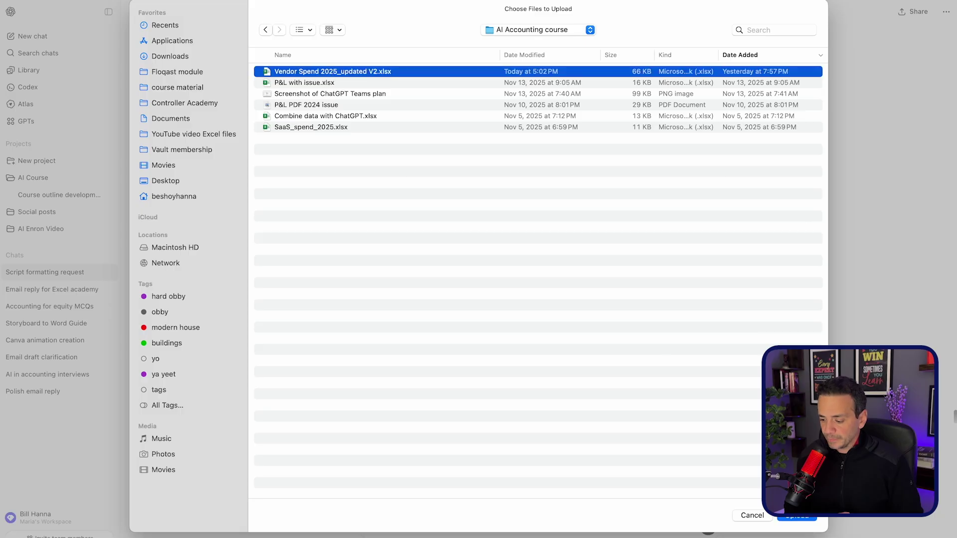
pyautogui.click(797, 519)
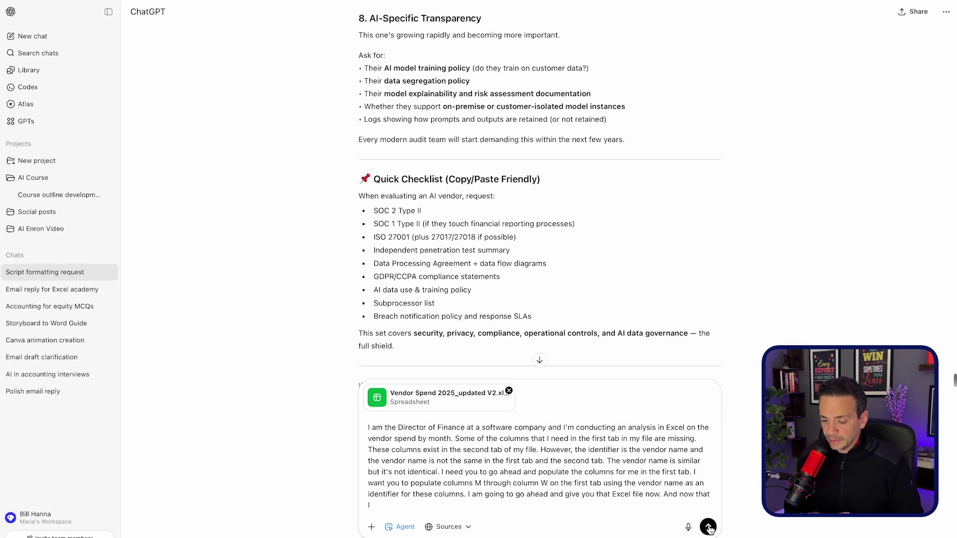
pyautogui.click(708, 526)
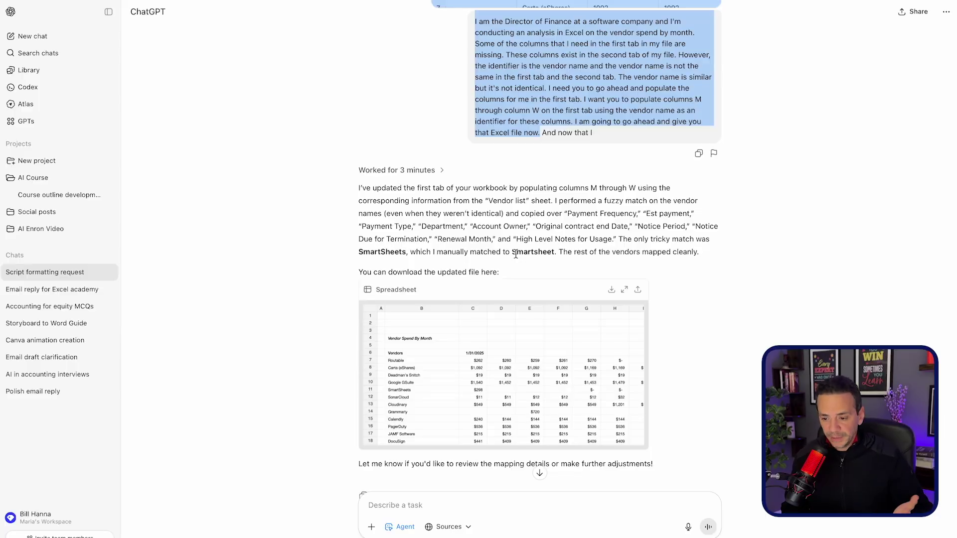
# Open the agent's updated workbook and check Payment Frequency values, such as Slack's Annually.
pyautogui.click(613, 291)
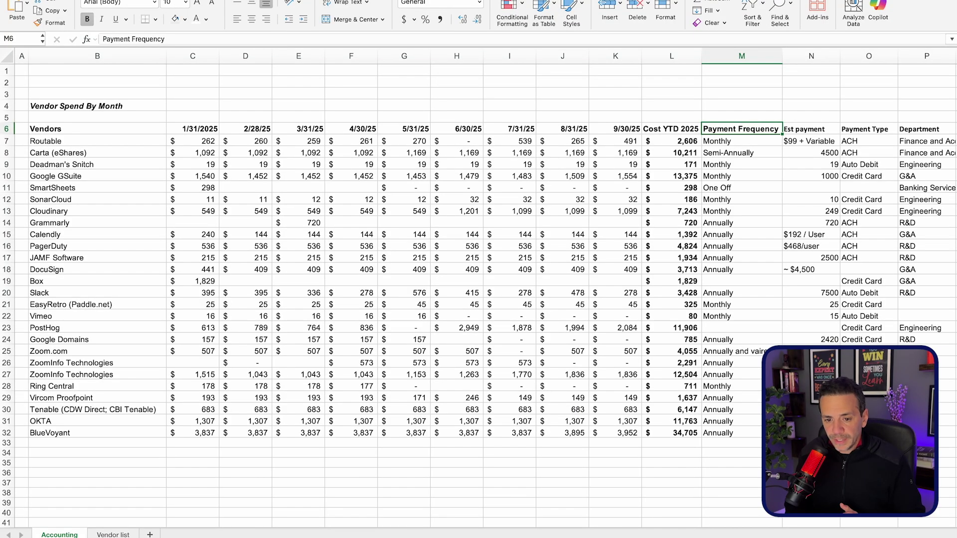
pyautogui.hotkey('ctrl', 'shift', 'Down')
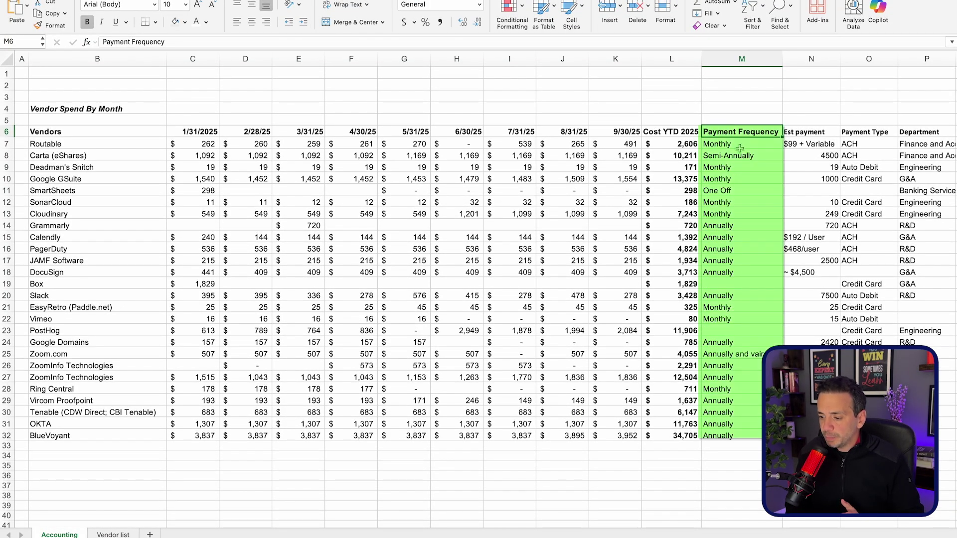
pyautogui.press('Return')
pyautogui.click(735, 191)
pyautogui.click(734, 249)
pyautogui.click(736, 297)
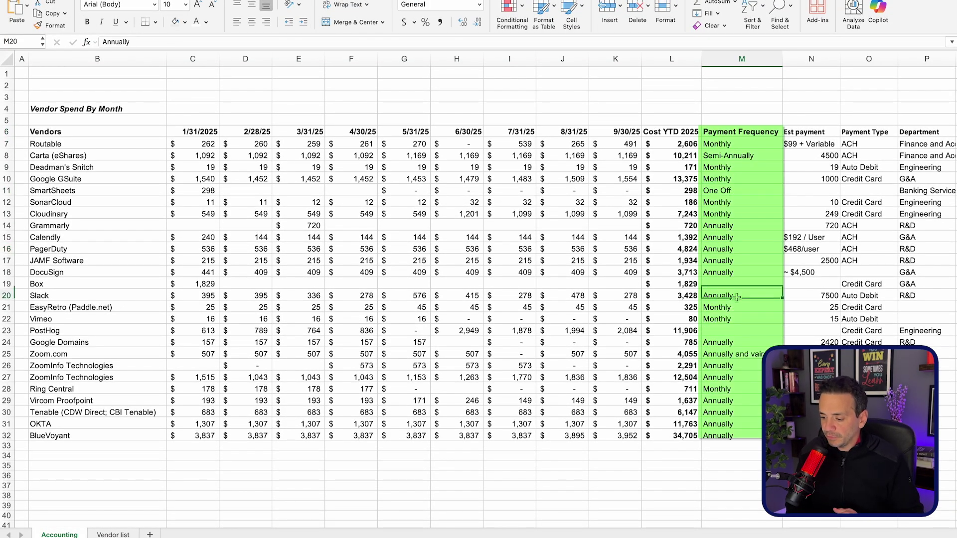
pyautogui.click(730, 352)
# Inspect the Original contract end date and termination notice columns, then vendor rows like SmartSheets.
pyautogui.hscroll(6, 698, 249)
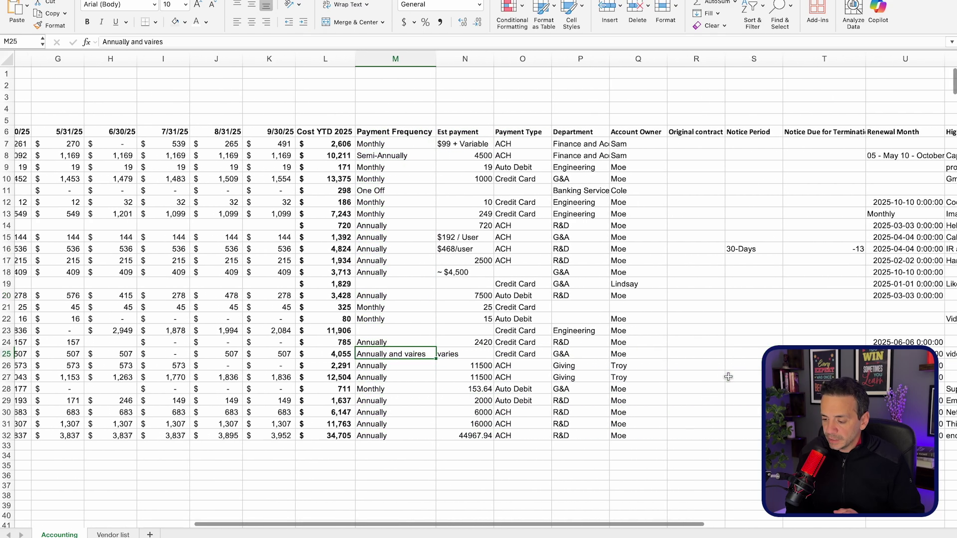
pyautogui.click(686, 223)
pyautogui.click(789, 204)
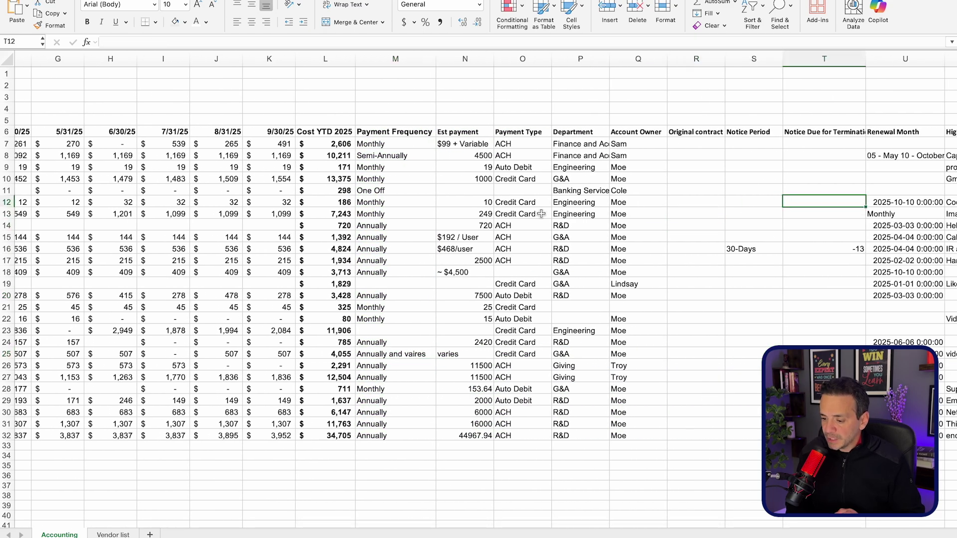
pyautogui.hscroll(-6, 541, 214)
pyautogui.click(283, 192)
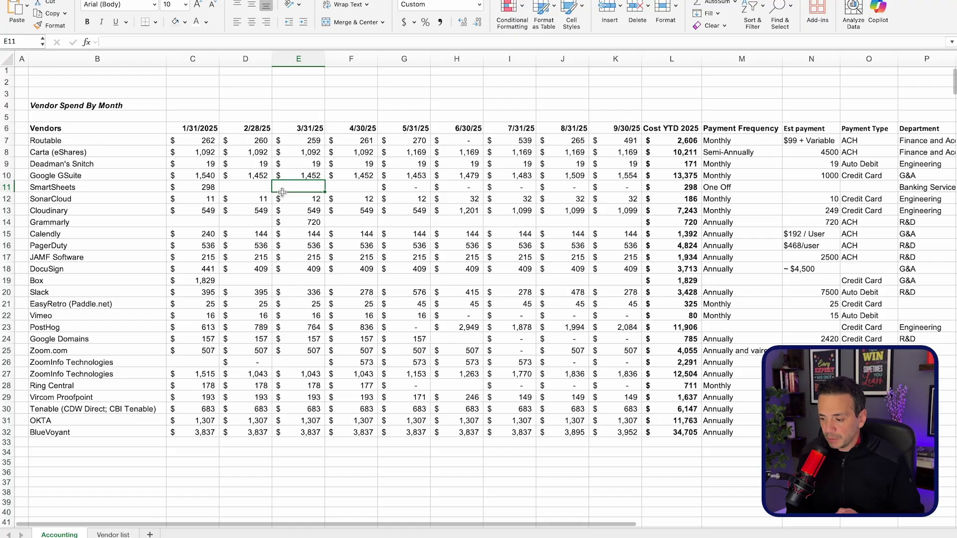
pyautogui.click(87, 161)
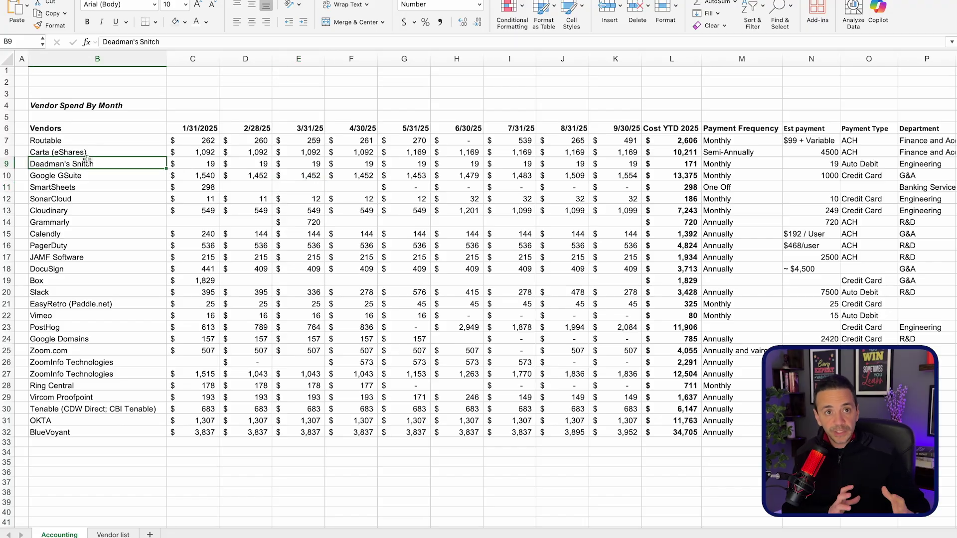